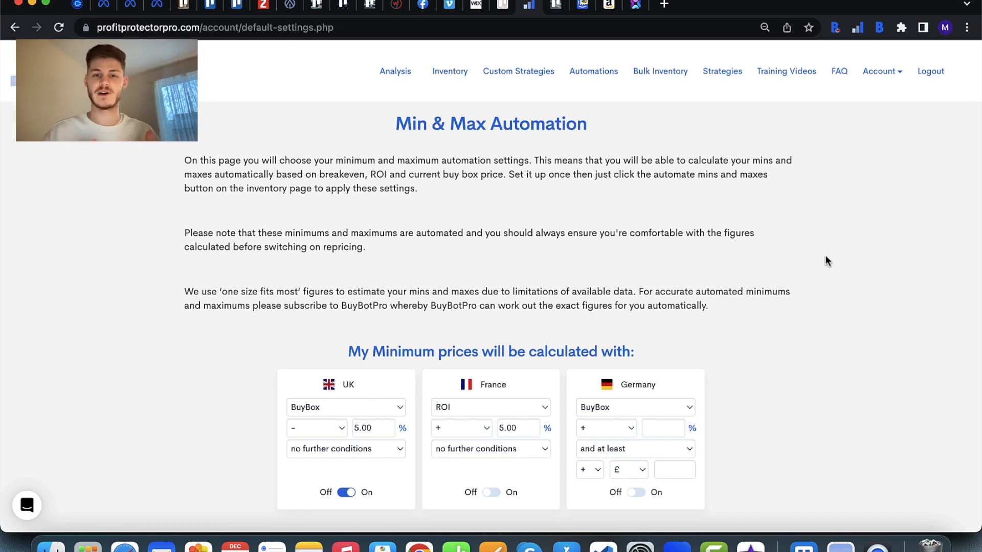
Review the Break Even Settings page and return to the Min & Max Automation page
{"action": "left_click", "coordinate": [880, 72]}
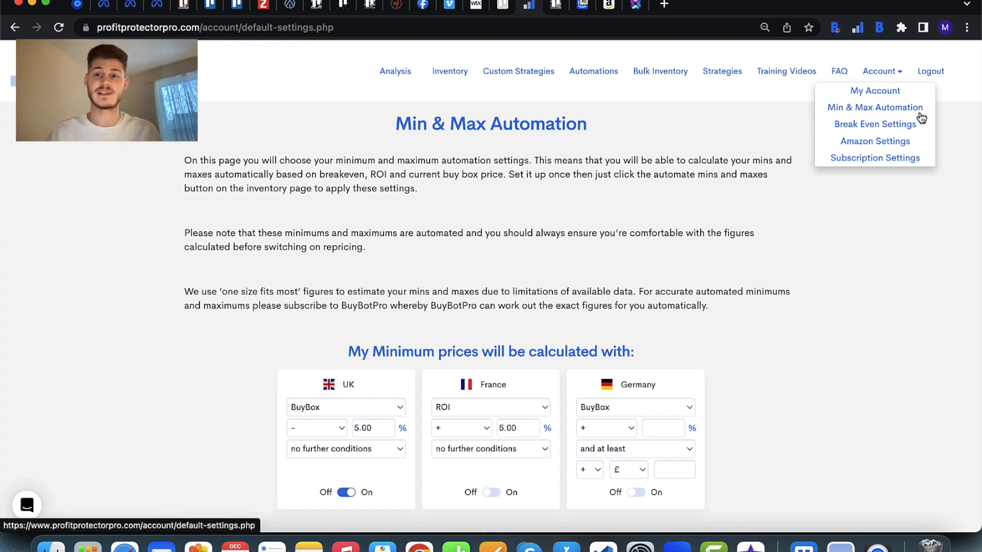
{"action": "left_click", "coordinate": [868, 129]}
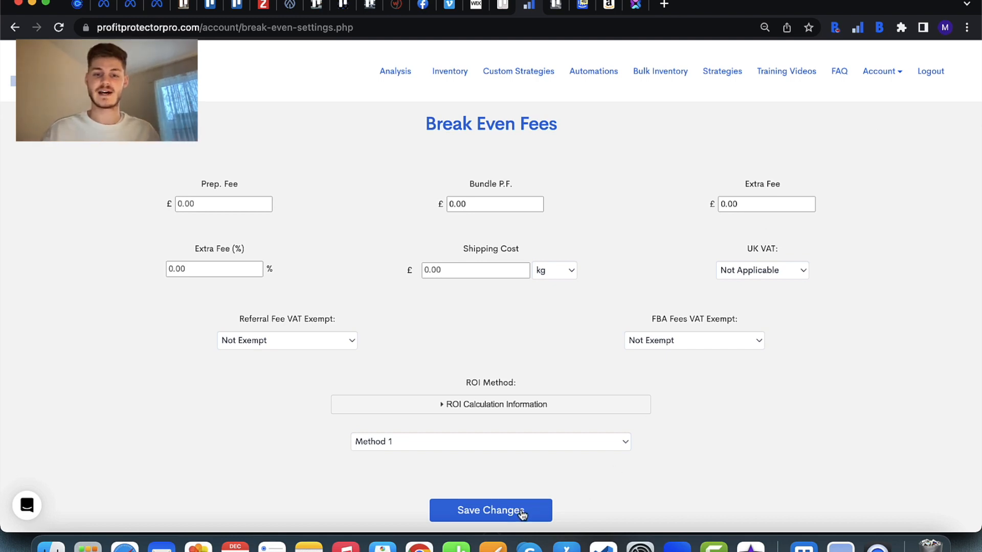
{"action": "left_click", "coordinate": [883, 71]}
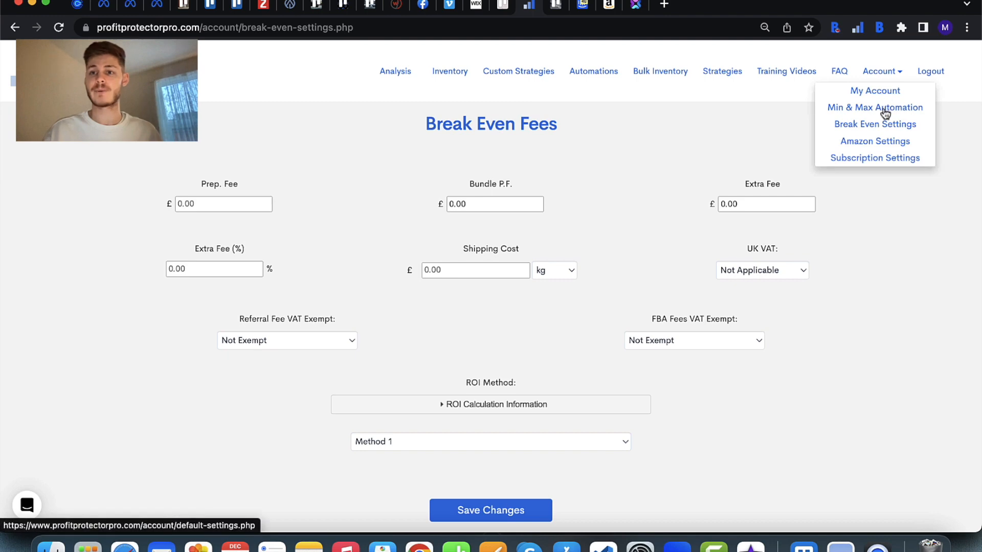
{"action": "left_click", "coordinate": [879, 107]}
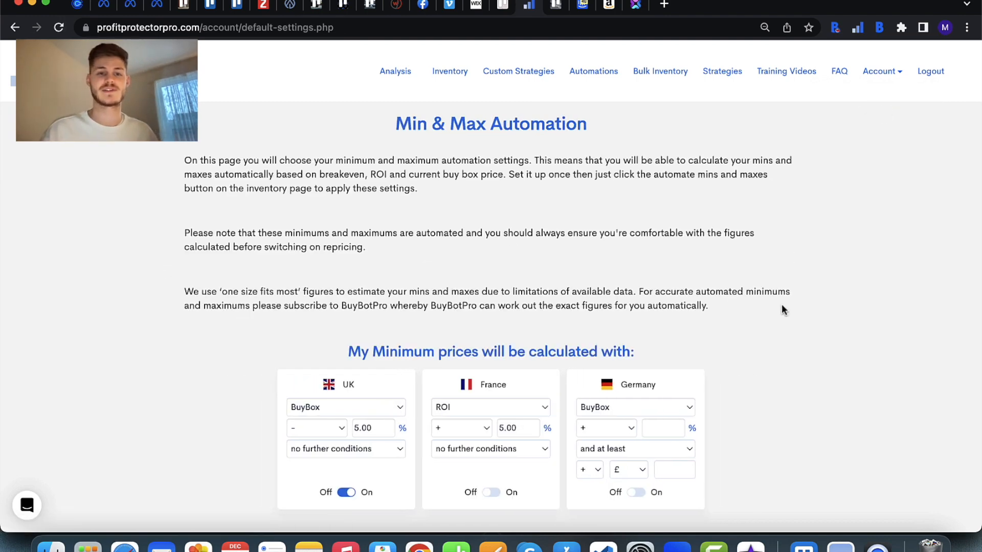
Review the calculation basis options for the UK minimum and maximum prices, keeping BuyBox for both
{"action": "scroll", "coordinate": [780, 301], "scroll_direction": "down", "scroll_amount": 4}
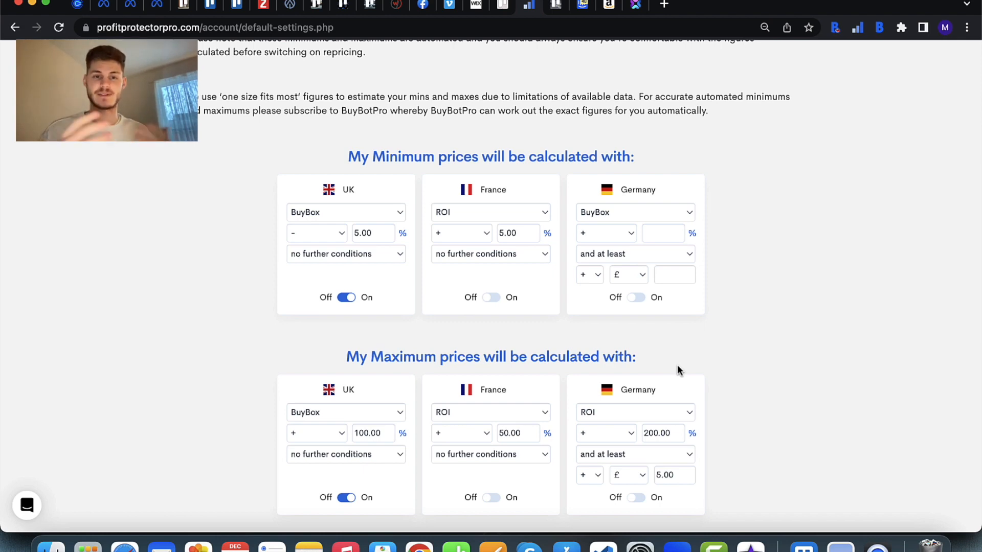
{"action": "left_click", "coordinate": [311, 212]}
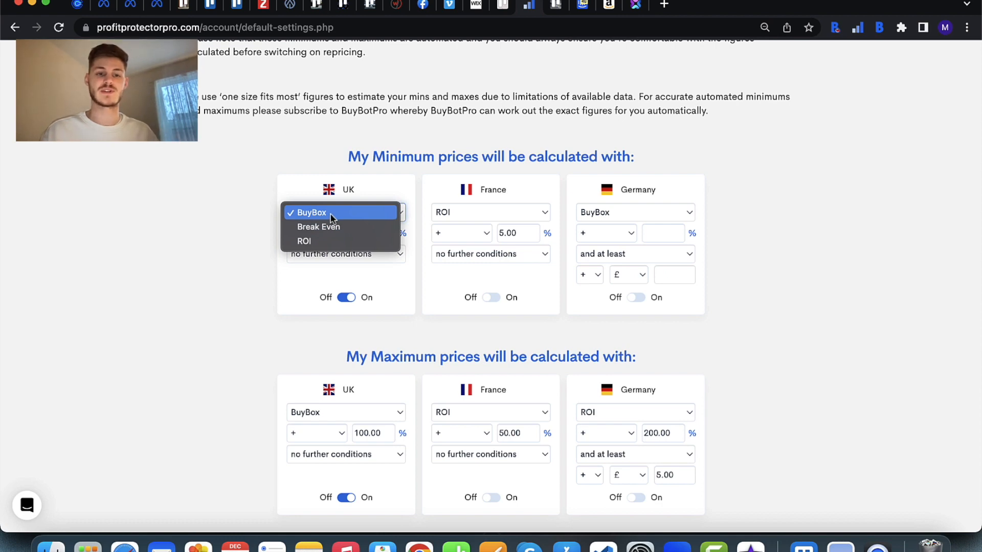
{"action": "left_click", "coordinate": [330, 214]}
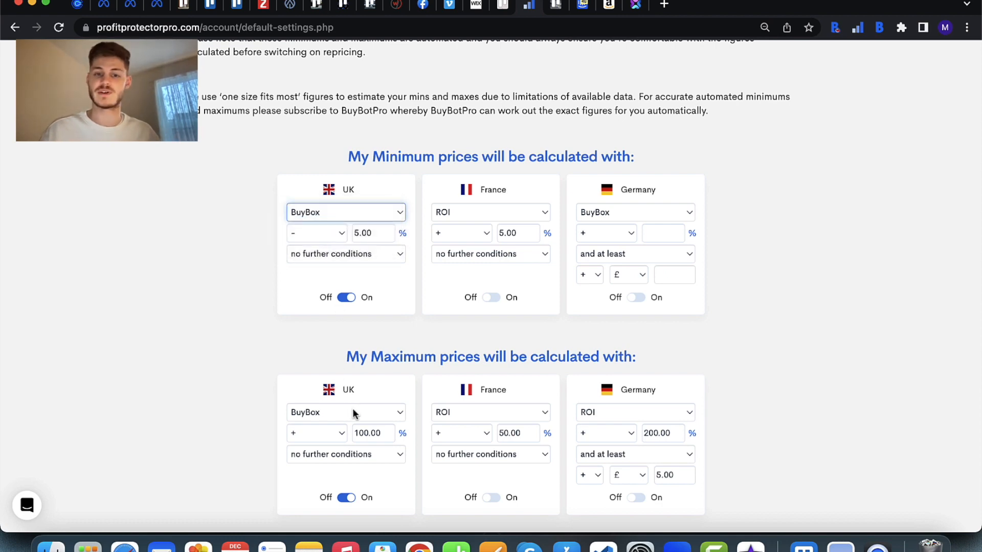
{"action": "scroll", "coordinate": [353, 413], "scroll_direction": "down", "scroll_amount": 2}
{"action": "left_click", "coordinate": [353, 364]}
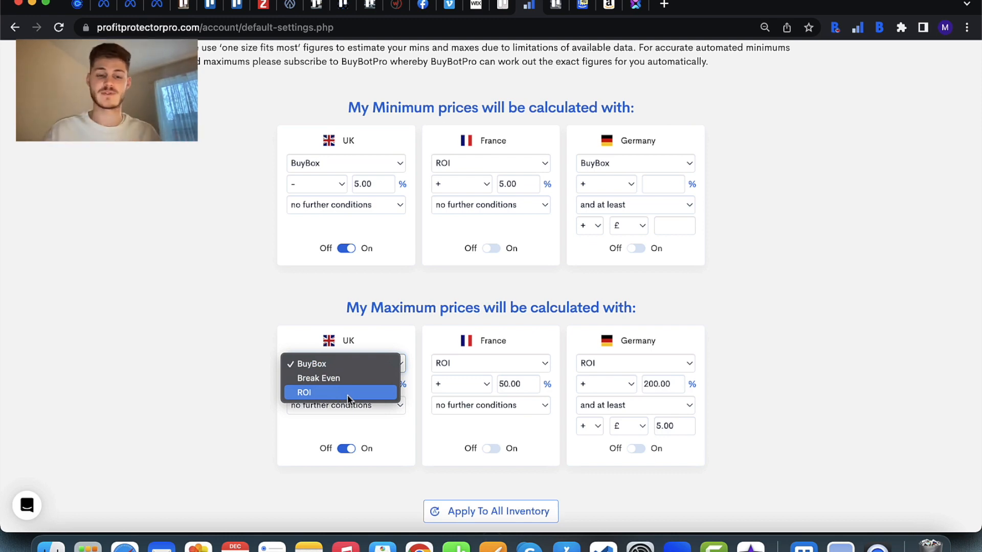
{"action": "left_click", "coordinate": [256, 276]}
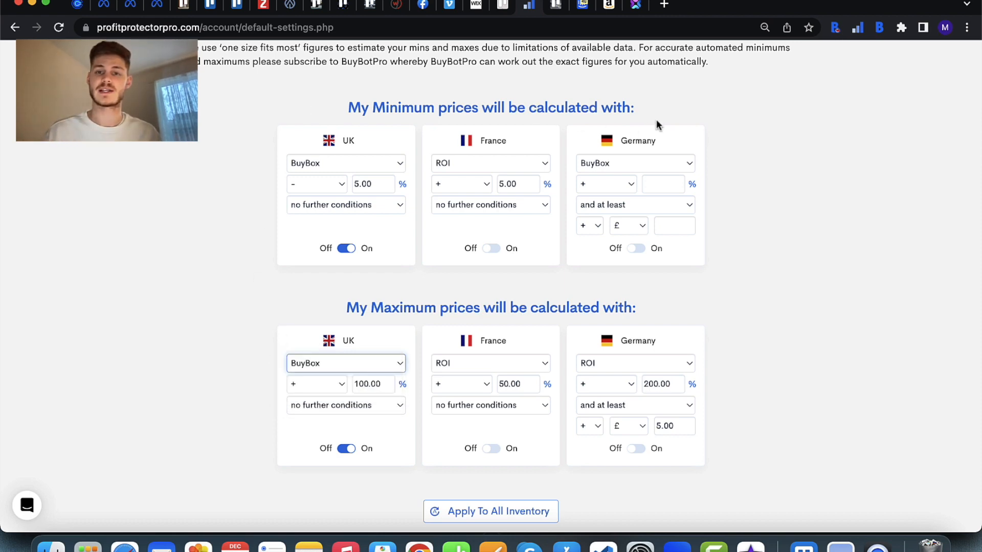
Examine the sign, percentage and further-condition options of the UK minimum price rule without changing them
{"action": "left_click", "coordinate": [339, 184]}
{"action": "left_click", "coordinate": [336, 186]}
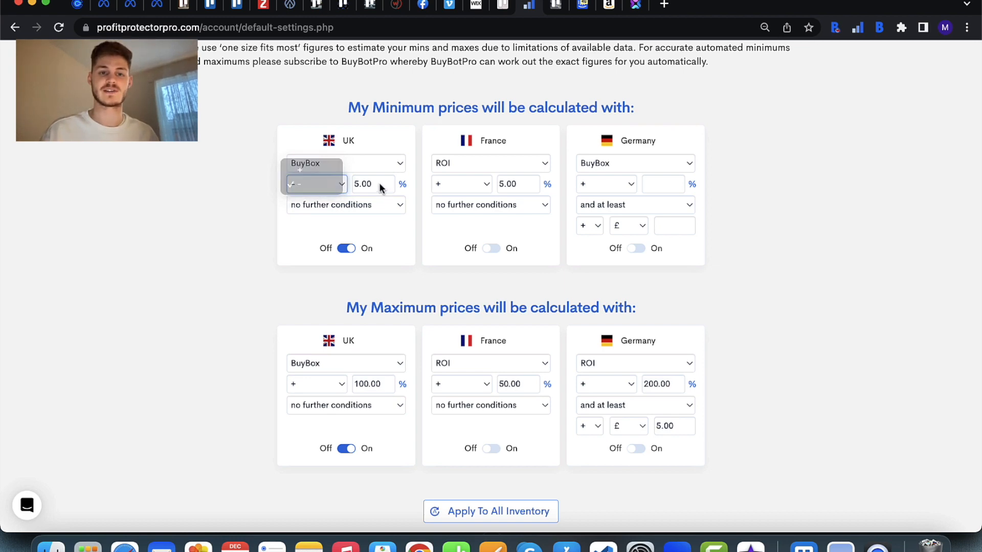
{"action": "left_click", "coordinate": [380, 184]}
{"action": "left_click_drag", "start_coordinate": [380, 184], "coordinate": [337, 184]}
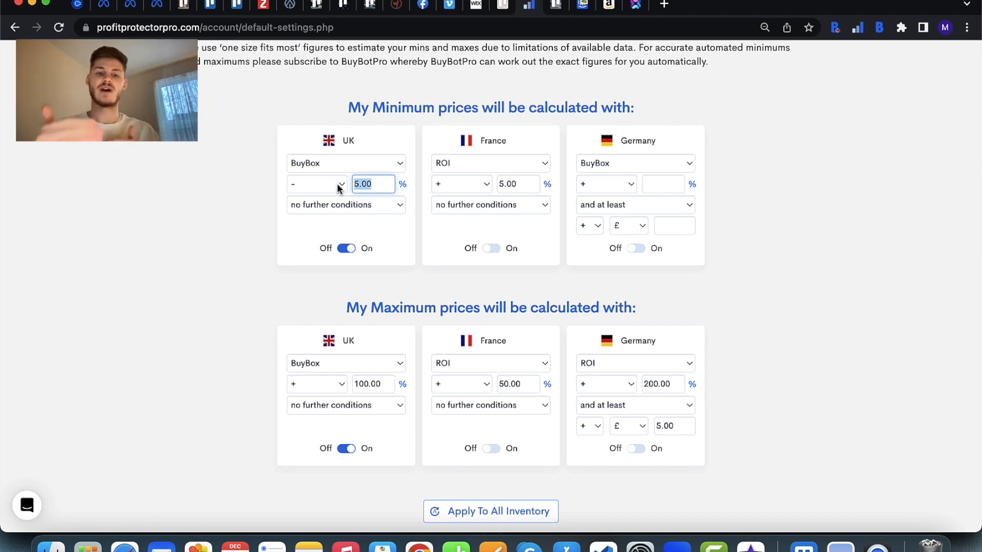
{"action": "left_click", "coordinate": [342, 207]}
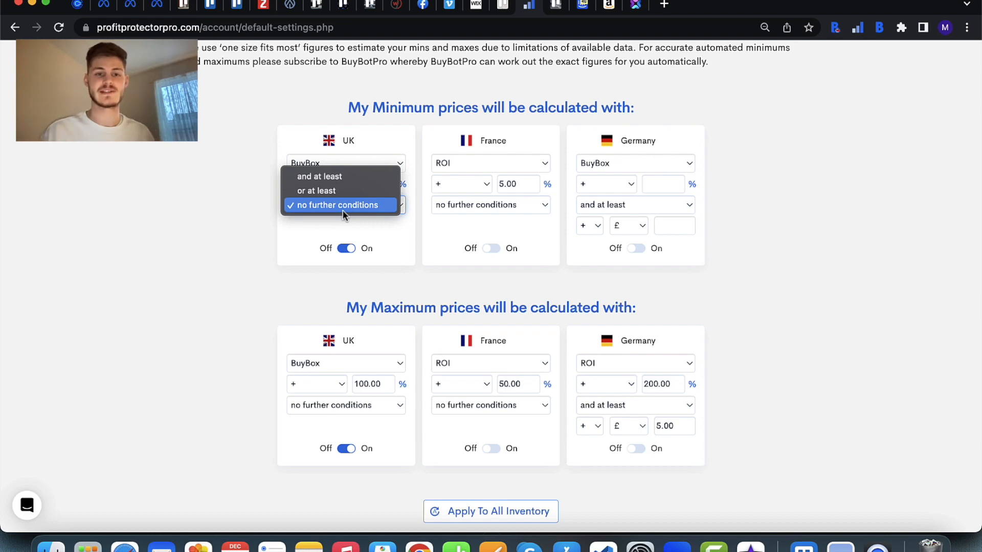
{"action": "left_click", "coordinate": [184, 214]}
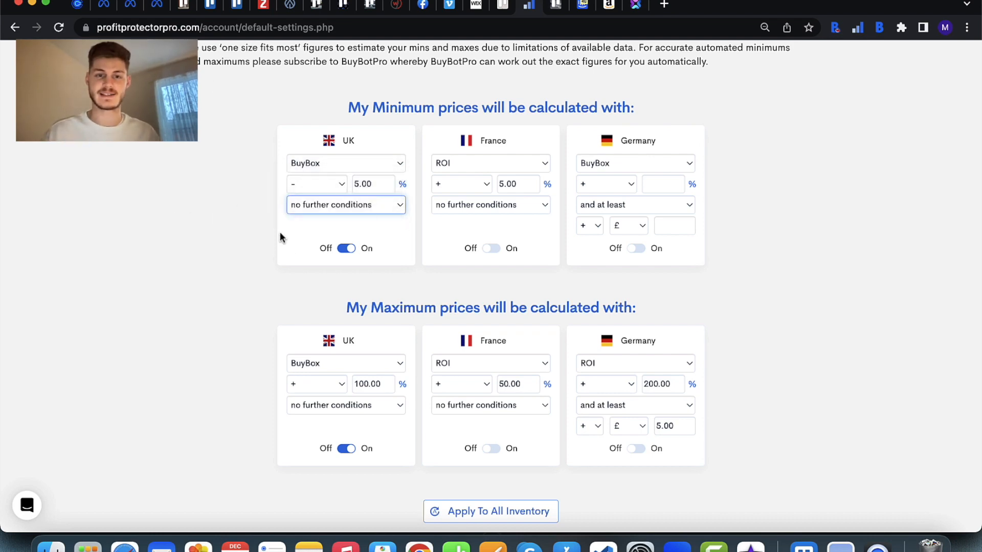
Add an "and at least" condition of minus £0.50 to the UK minimum price rule
{"action": "left_click", "coordinate": [320, 211]}
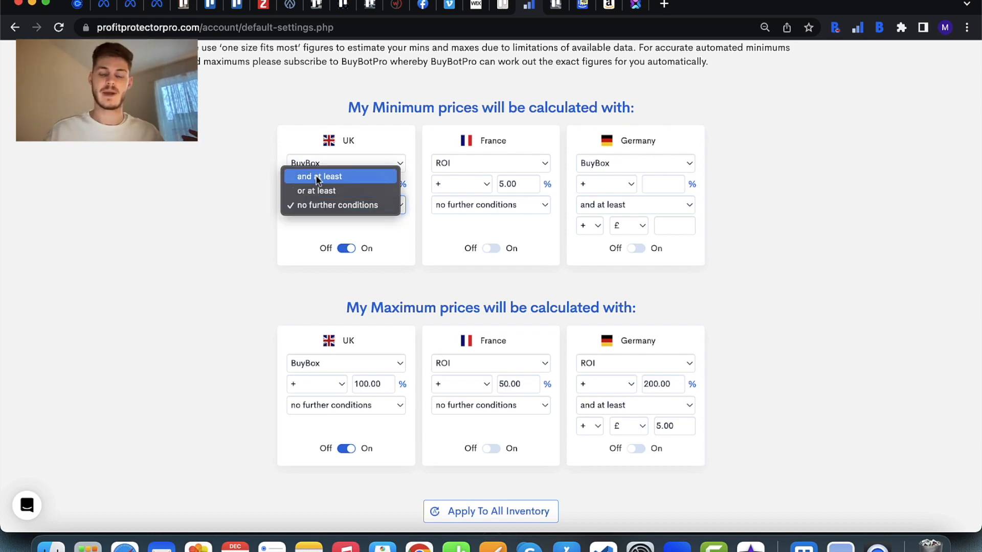
{"action": "left_click", "coordinate": [317, 177]}
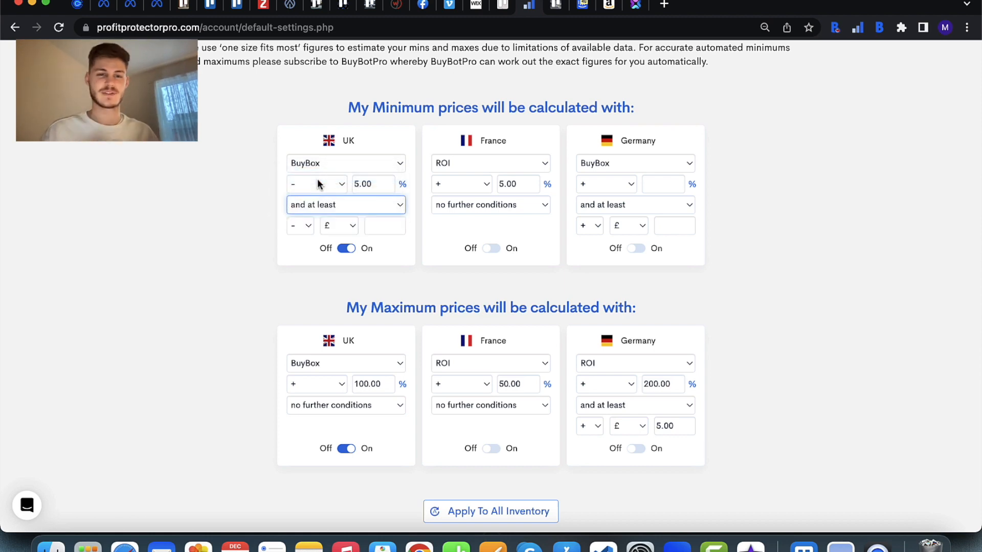
{"action": "left_click", "coordinate": [299, 227]}
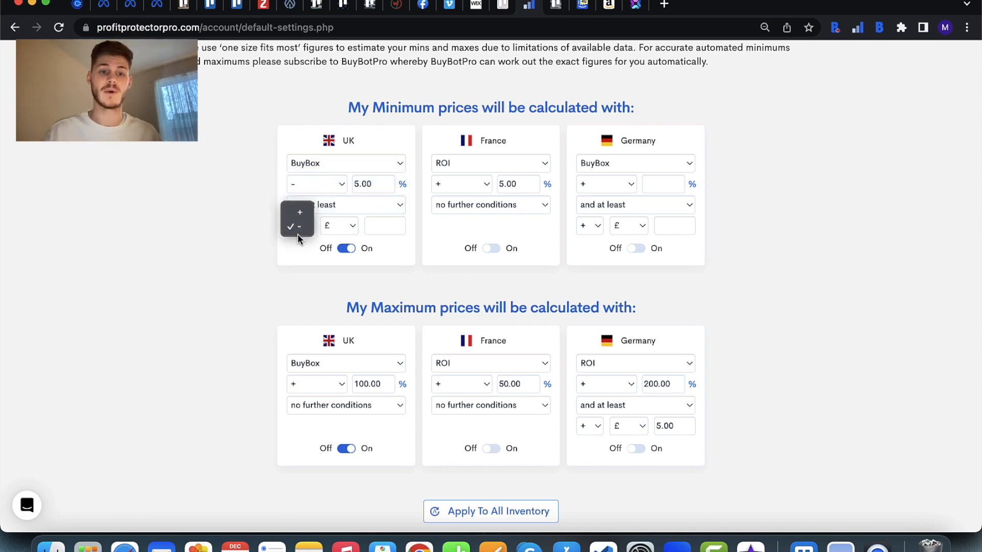
{"action": "left_click", "coordinate": [386, 227]}
{"action": "left_click", "coordinate": [388, 226]}
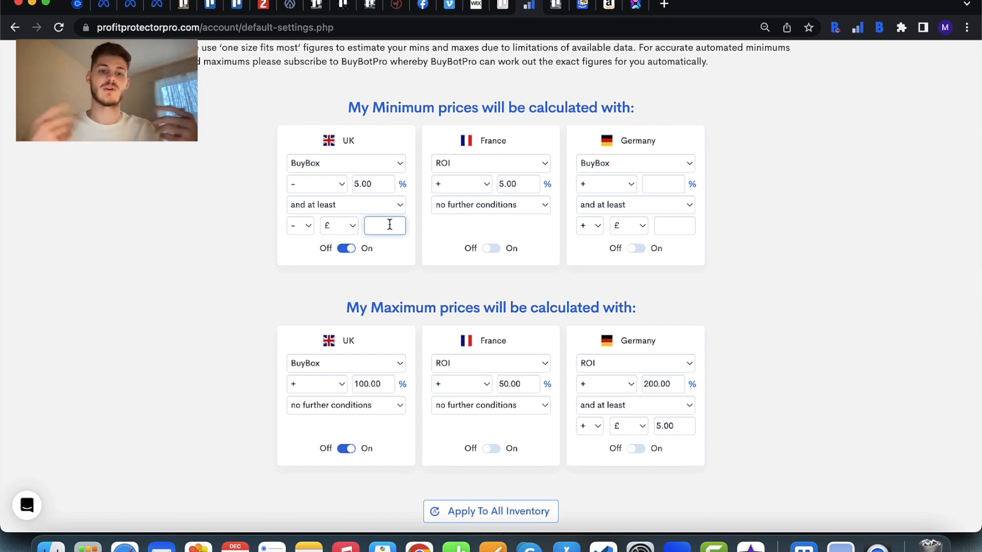
{"action": "type", "text": "0.50"}
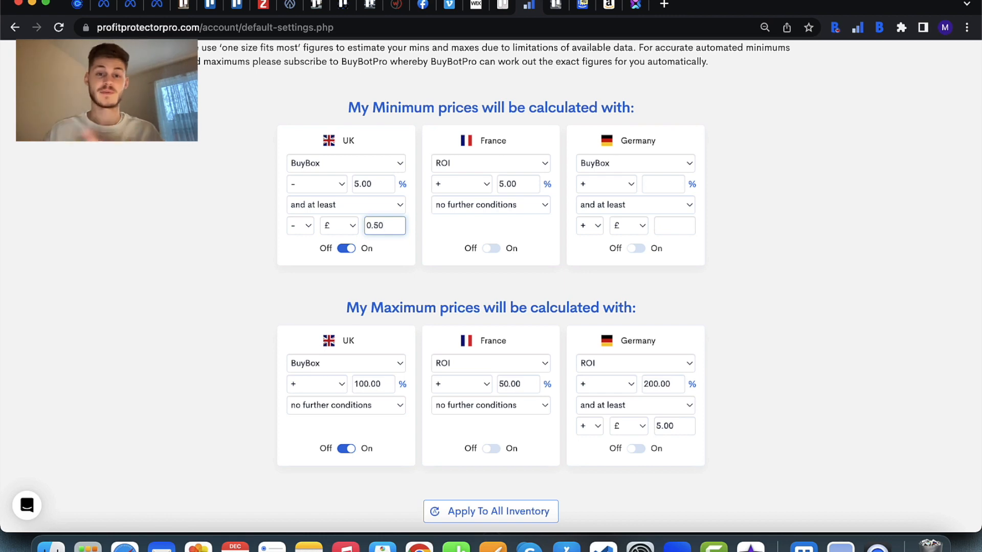
{"action": "left_click", "coordinate": [265, 227]}
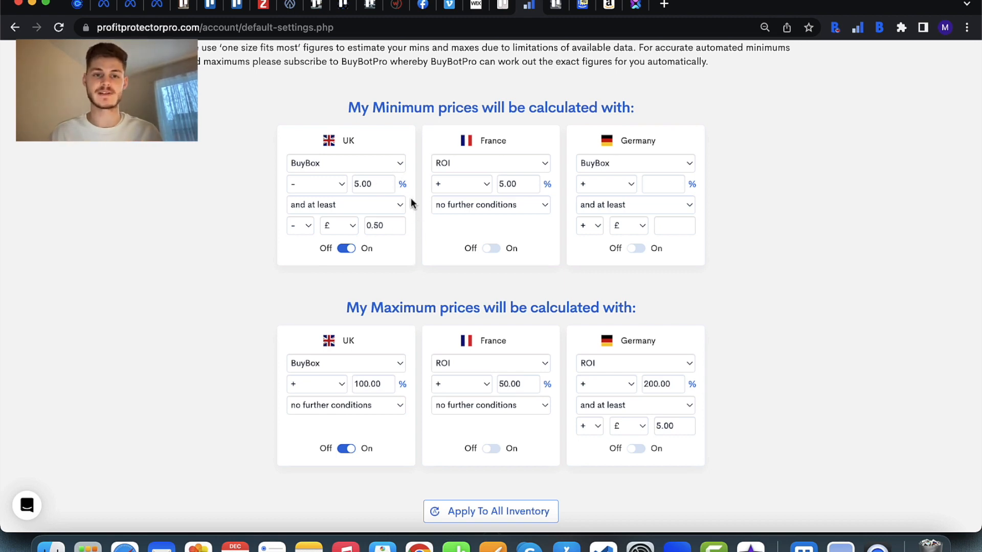
Change the UK minimum price's further condition to "or at least"
{"action": "left_click", "coordinate": [397, 201]}
{"action": "left_click", "coordinate": [346, 221]}
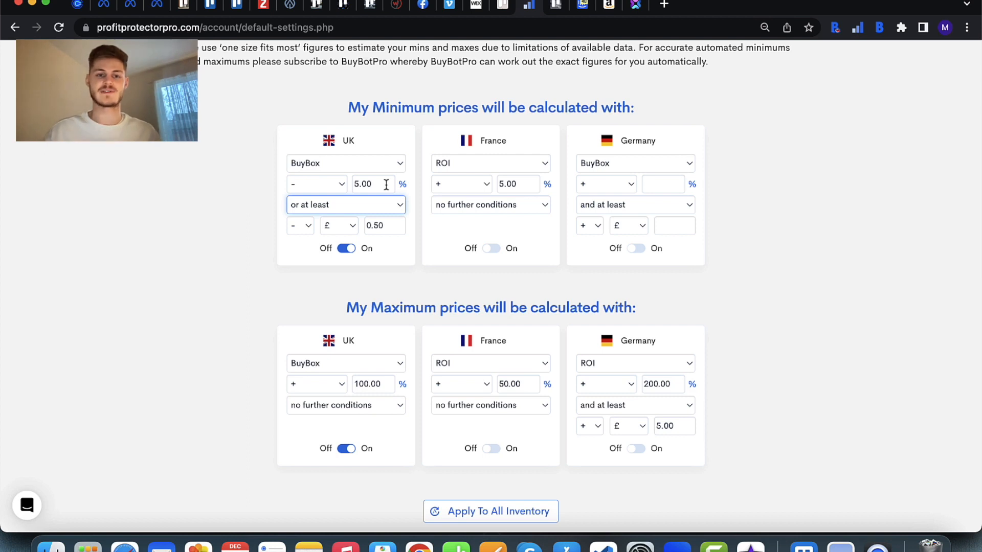
Review the basis and sign options of the UK maximum price rule, keeping BuyBox and plus
{"action": "scroll", "coordinate": [340, 358], "scroll_direction": "down", "scroll_amount": 2}
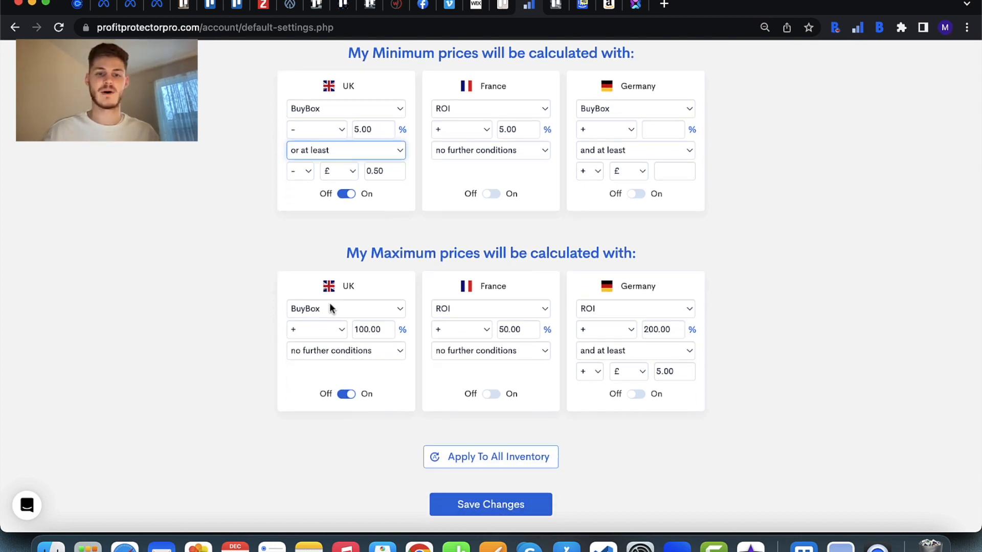
{"action": "left_click", "coordinate": [345, 313]}
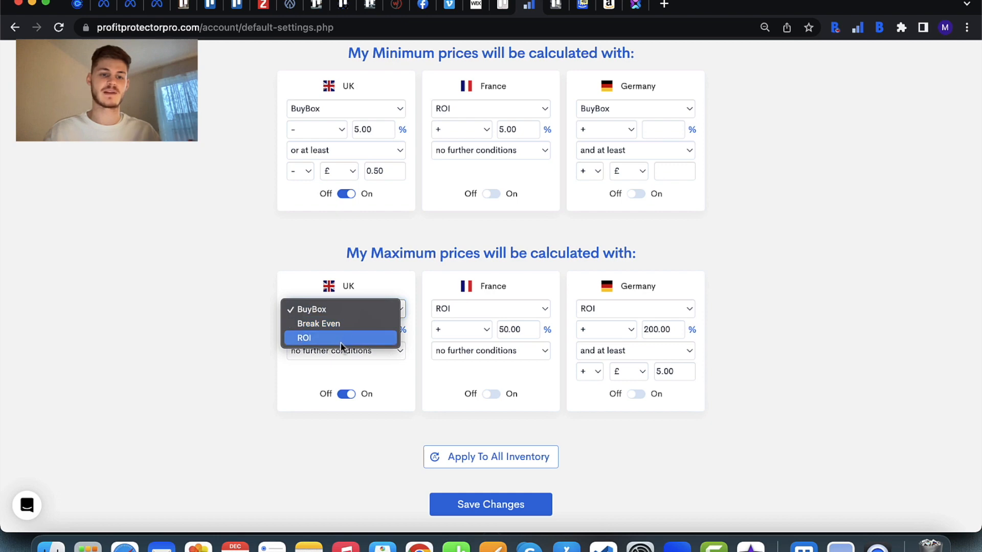
{"action": "left_click", "coordinate": [212, 325]}
{"action": "left_click", "coordinate": [316, 332]}
{"action": "left_click", "coordinate": [374, 329]}
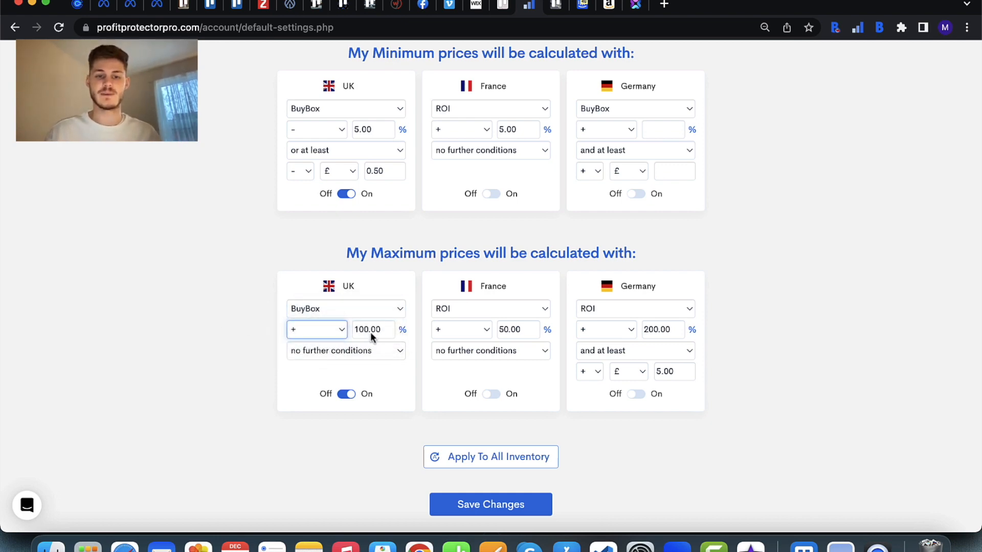
Add an "and at least" condition to the UK maximum price rule, keeping its plus sign and £ unit
{"action": "left_click", "coordinate": [354, 352]}
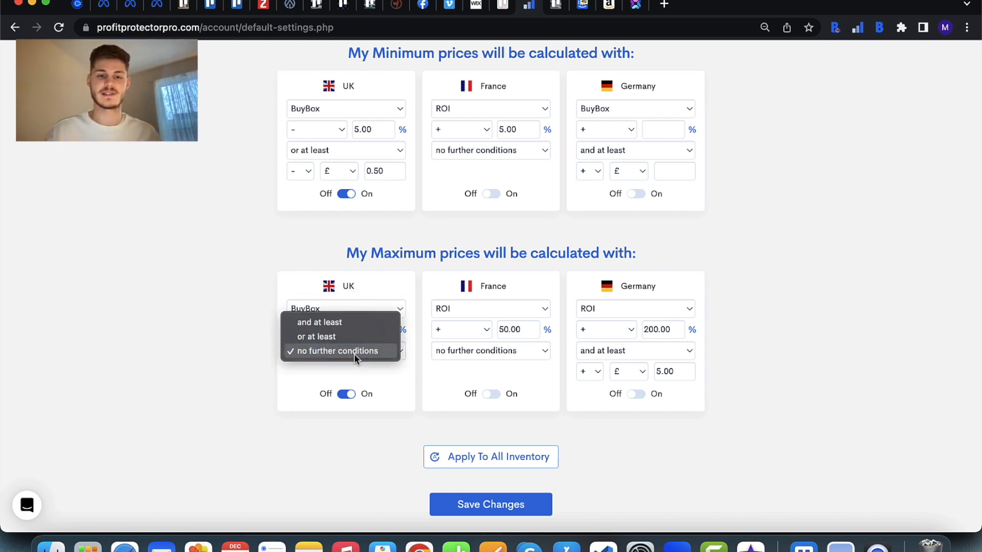
{"action": "left_click", "coordinate": [351, 322]}
{"action": "left_click", "coordinate": [300, 372]}
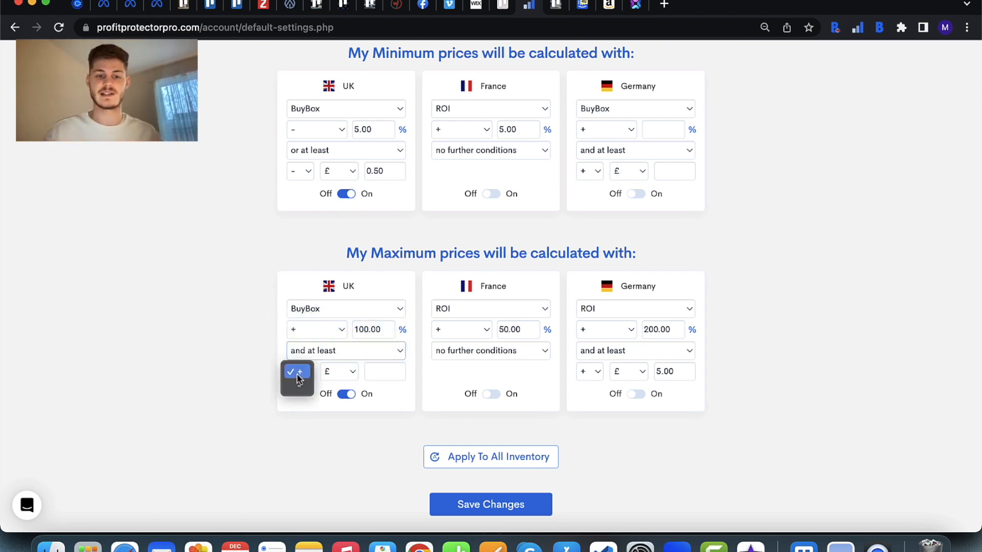
{"action": "left_click", "coordinate": [390, 373]}
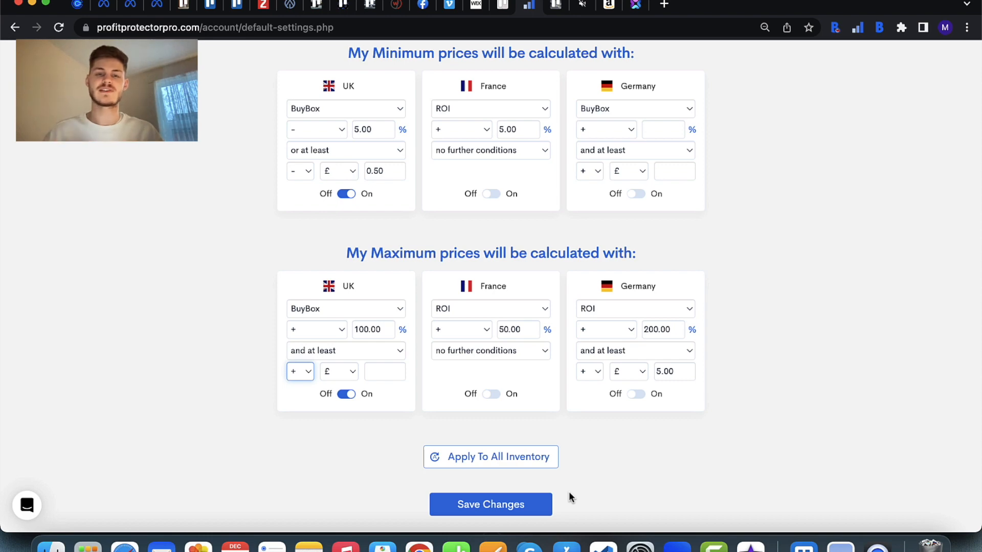
Open the inventory page and bring the base plate listing's UK min and max price fields into view
{"action": "scroll", "coordinate": [570, 493], "scroll_direction": "up", "scroll_amount": 6}
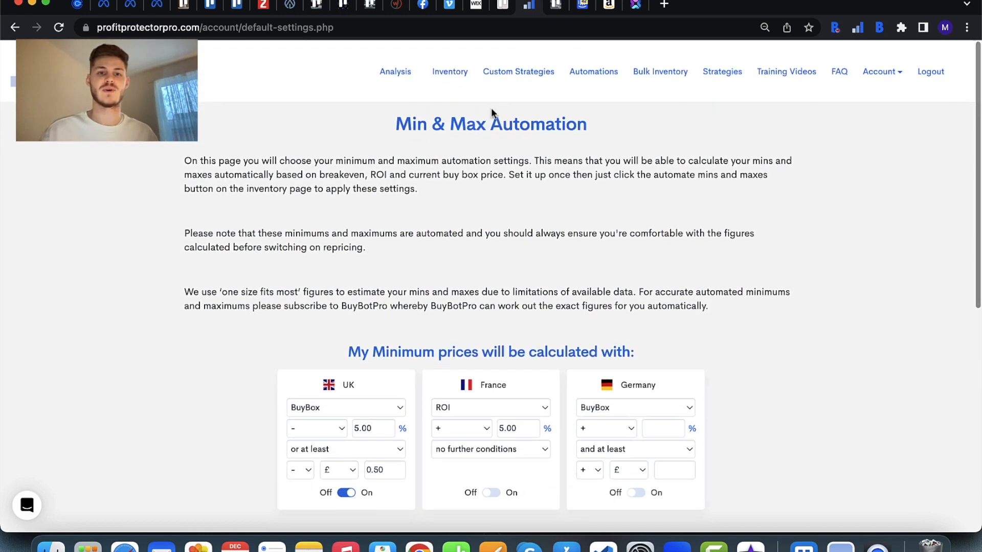
{"action": "left_click", "coordinate": [457, 70]}
{"action": "scroll", "coordinate": [353, 328], "scroll_direction": "down", "scroll_amount": 7}
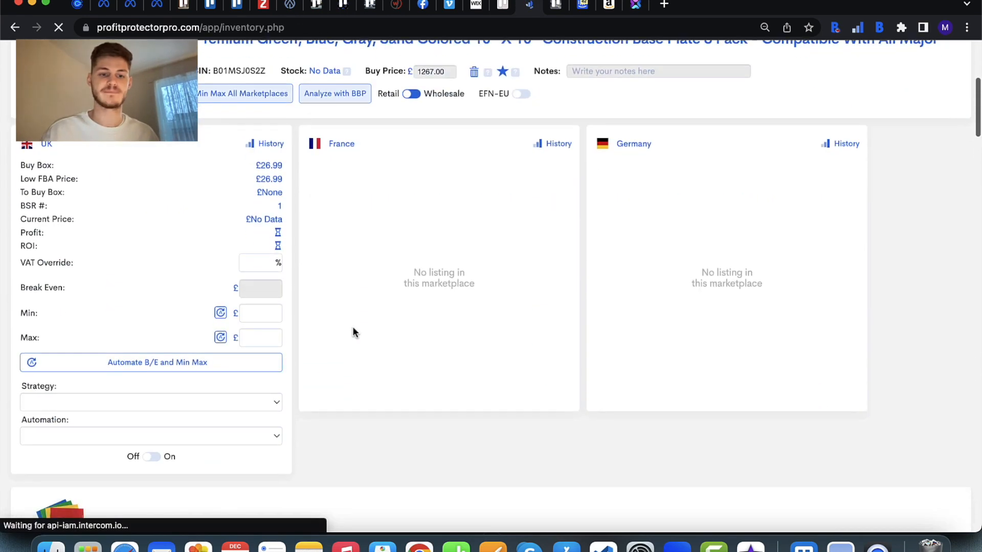